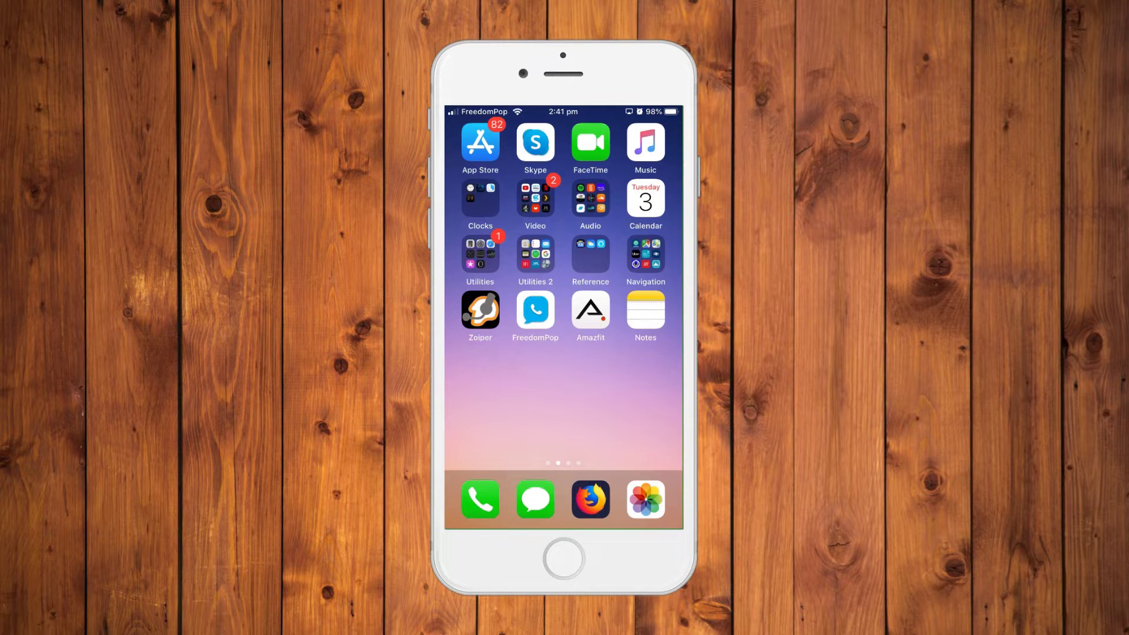
Create a note titled 'This is a note' in the Notes folder and start a document scan.
{"action": "left_click", "coordinate": [645, 310]}
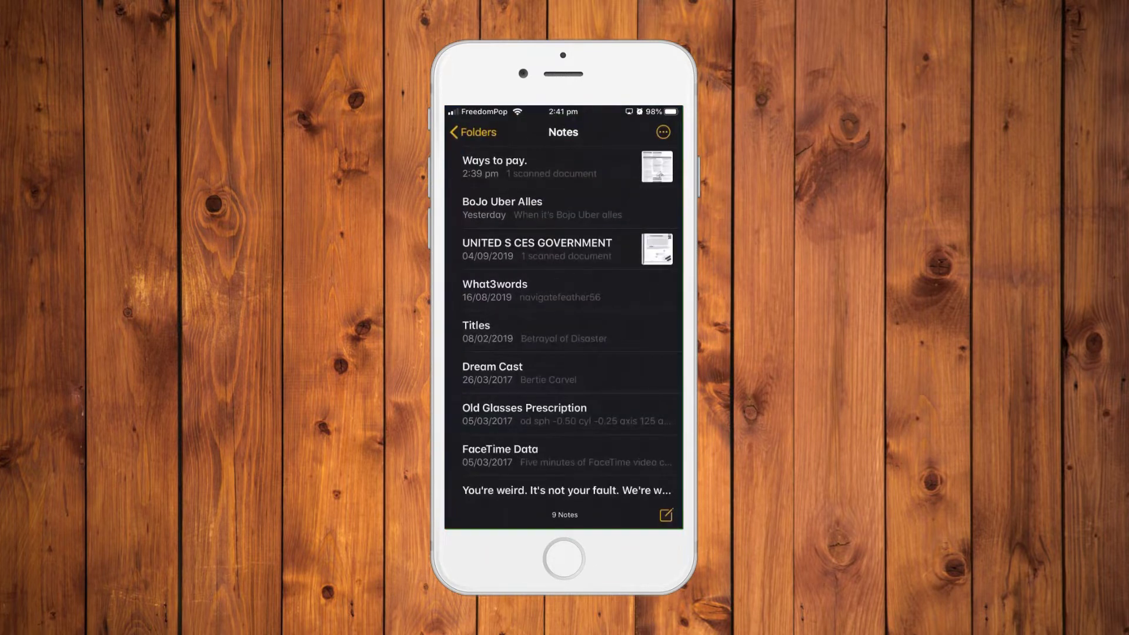
{"action": "left_click", "coordinate": [474, 132]}
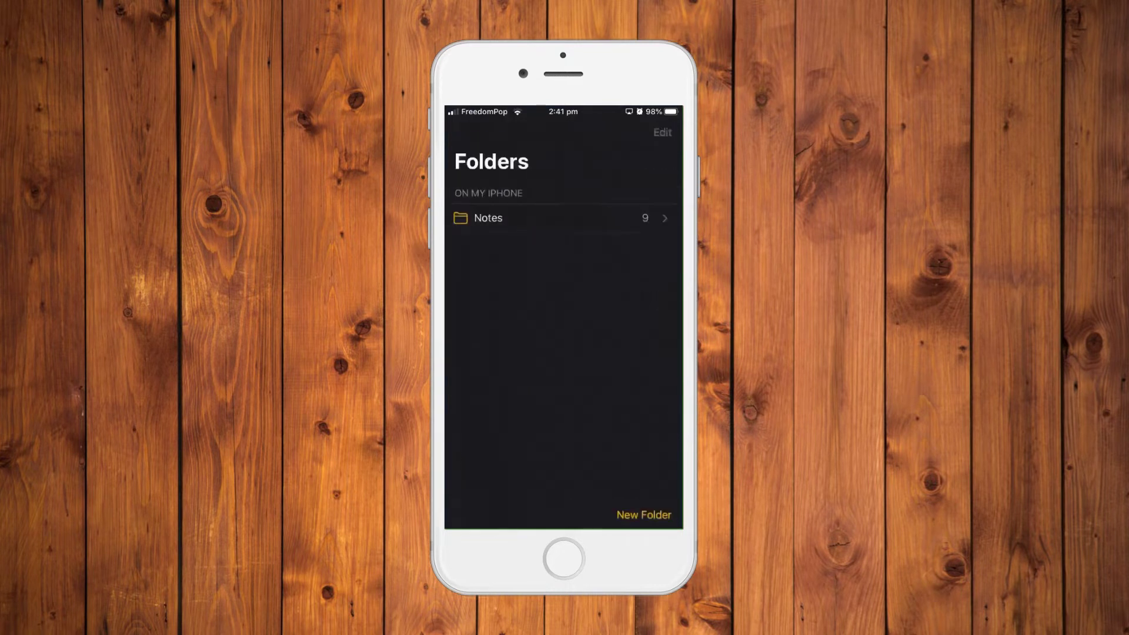
{"action": "left_click", "coordinate": [488, 218]}
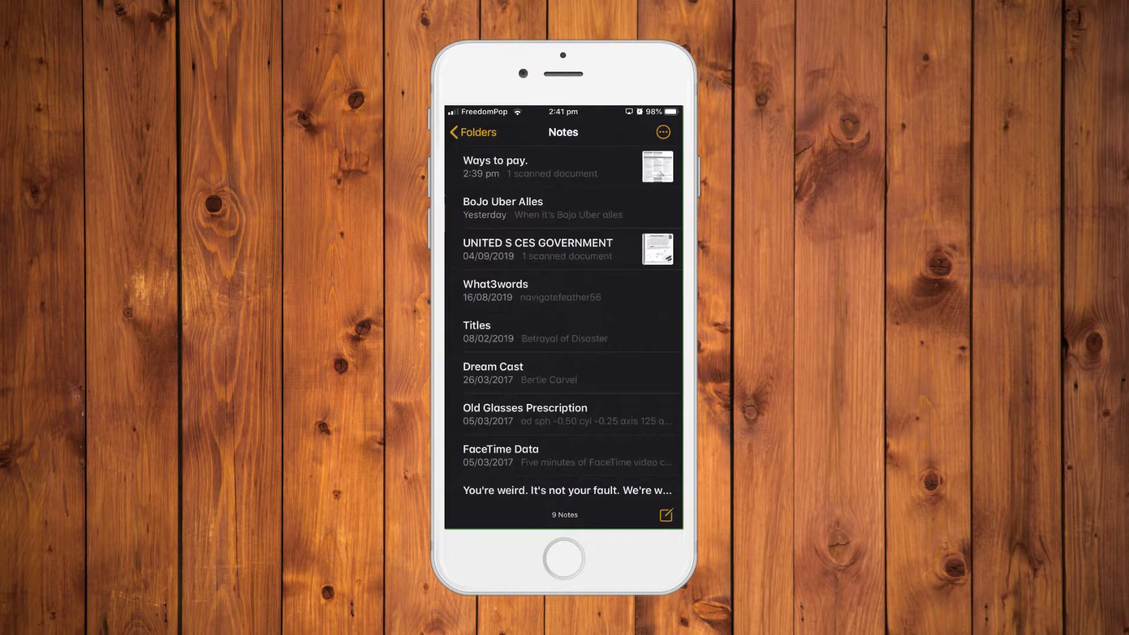
{"action": "left_click", "coordinate": [665, 515]}
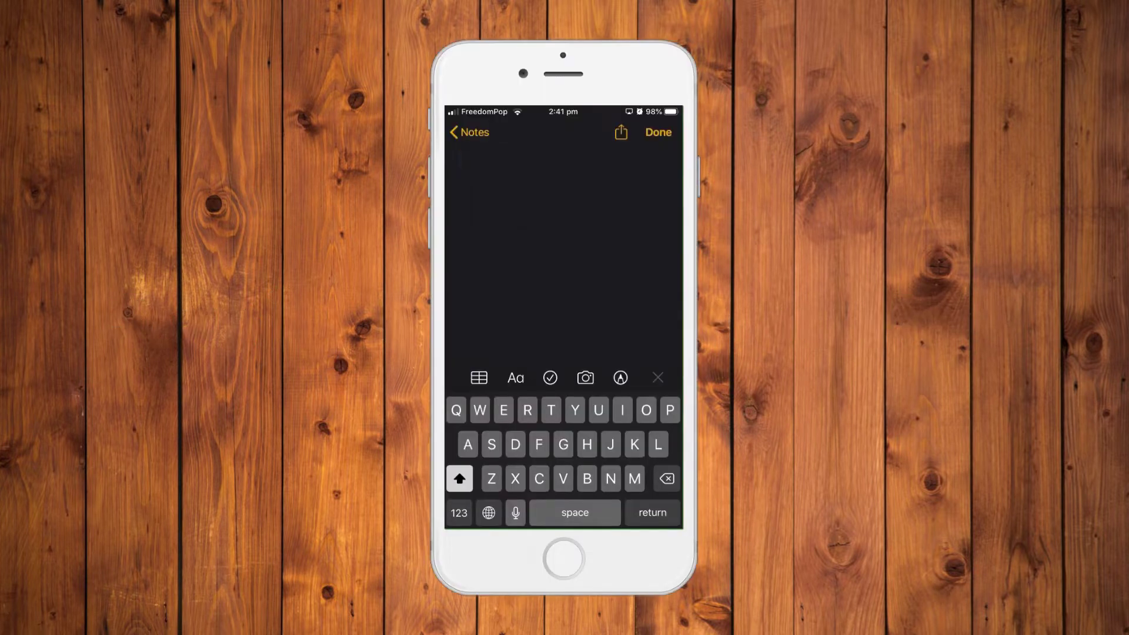
{"action": "type", "text": "This is a note"}
{"action": "left_click", "coordinate": [585, 377]}
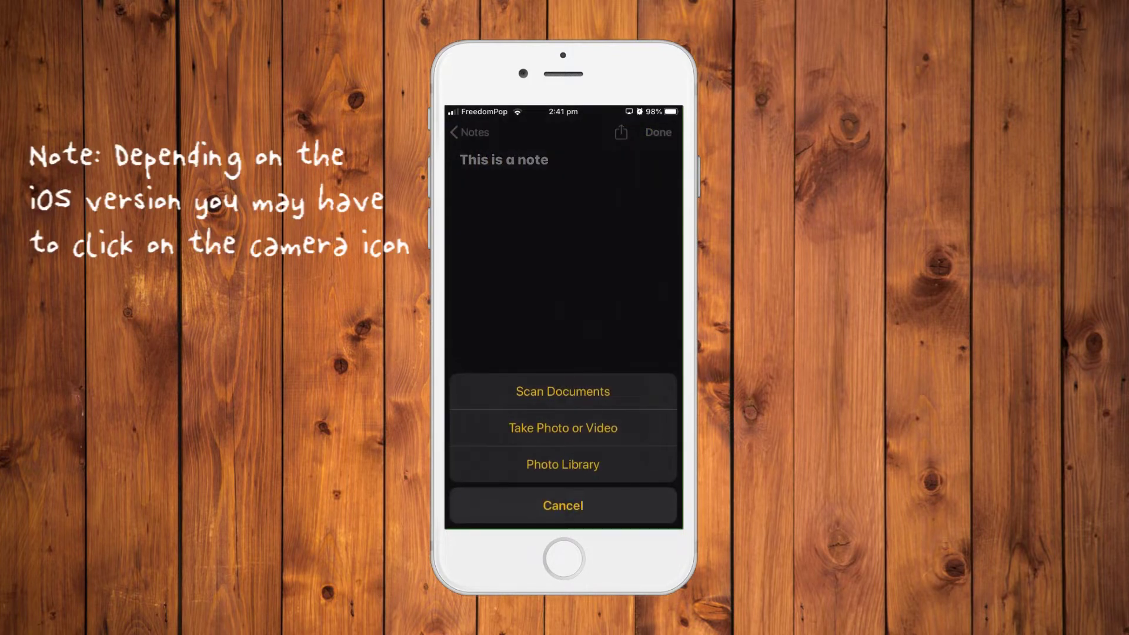
{"action": "left_click", "coordinate": [563, 391]}
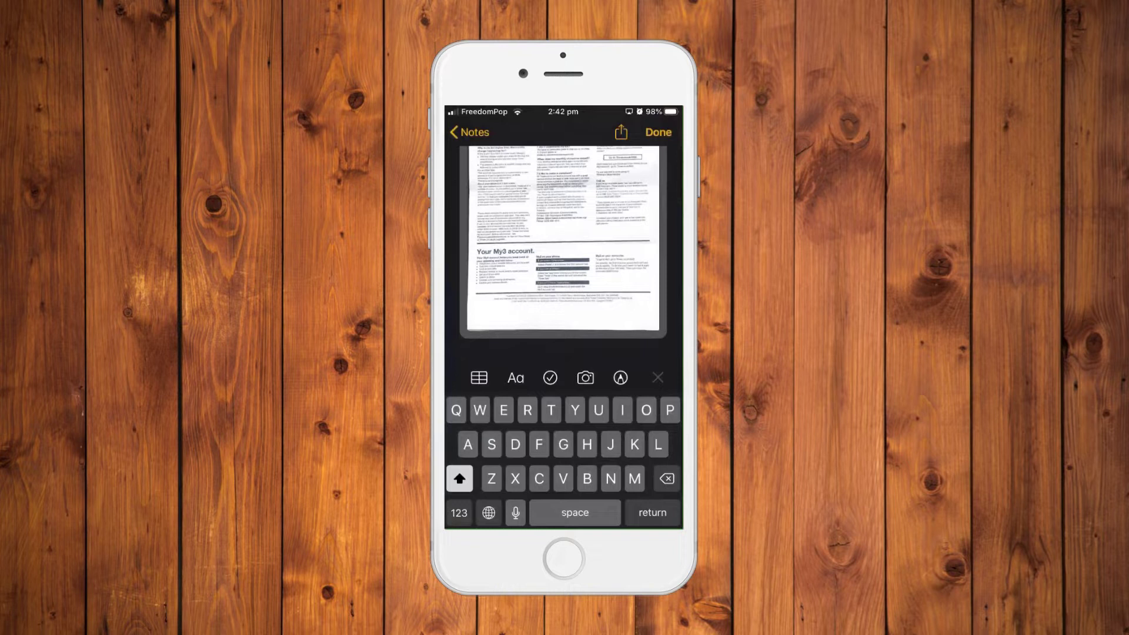
Scroll back to the top of the note holding the saved Ways to pay scan.
{"action": "scroll", "coordinate": [563, 294], "scroll_direction": "up", "scroll_amount": 5}
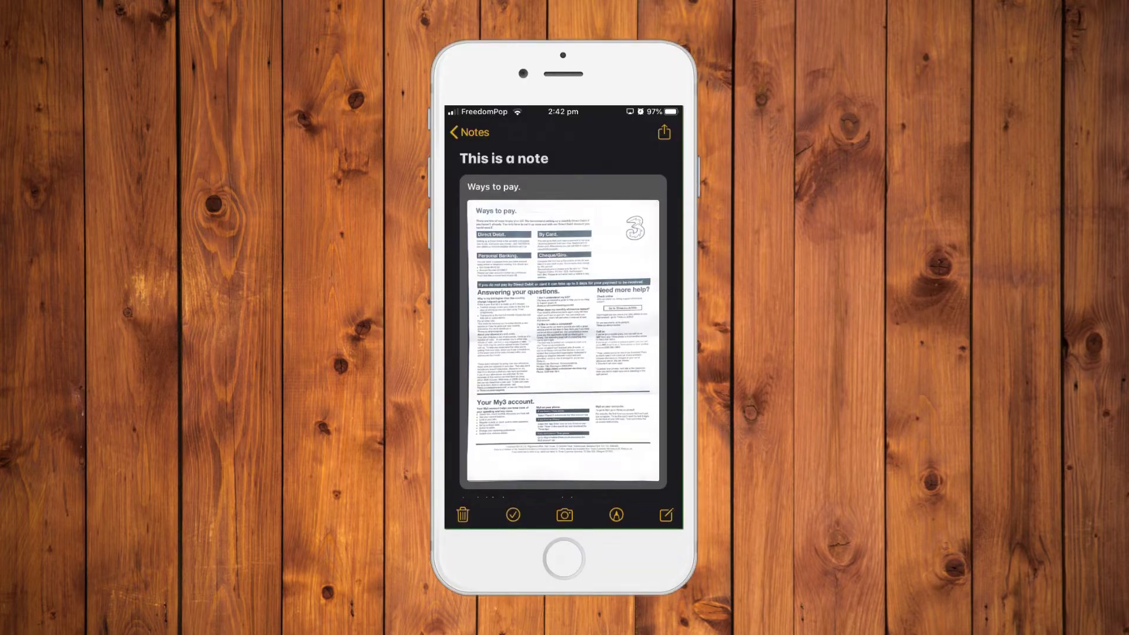
Open Markup on the Ways to pay scan and choose to add a signature.
{"action": "left_click", "coordinate": [664, 132]}
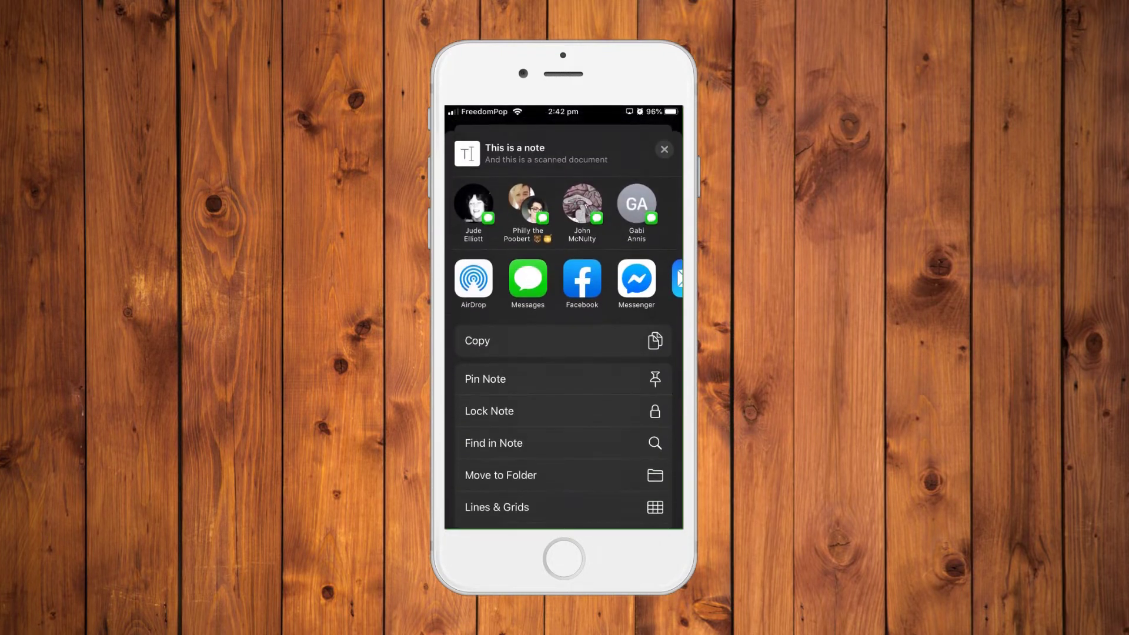
{"action": "scroll", "coordinate": [564, 382], "scroll_direction": "down", "scroll_amount": 4}
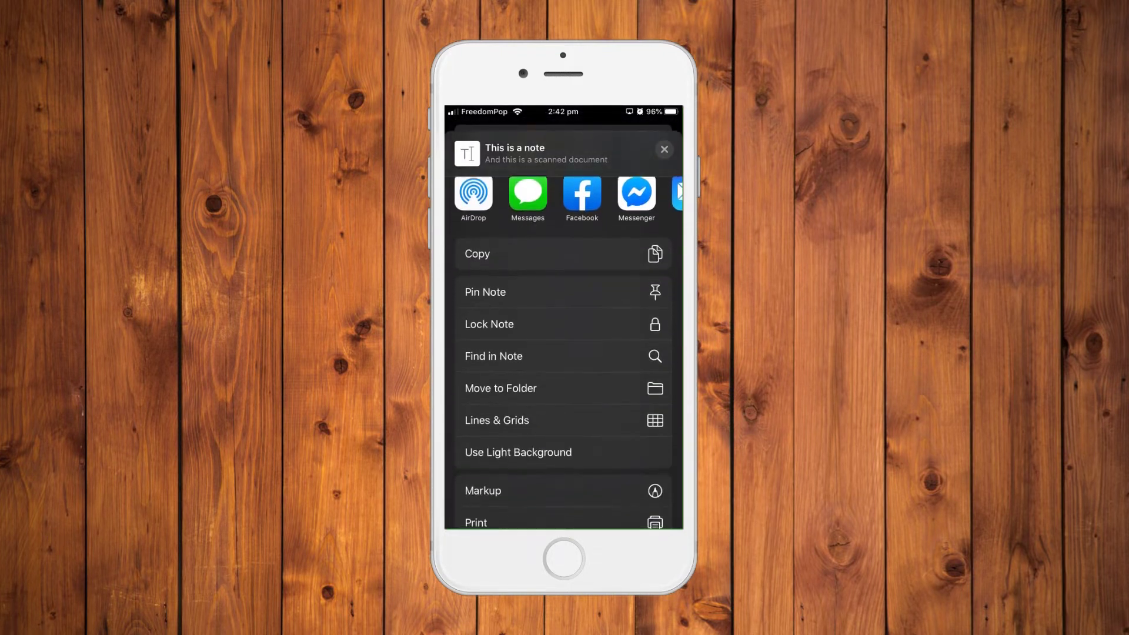
{"action": "left_click", "coordinate": [563, 464]}
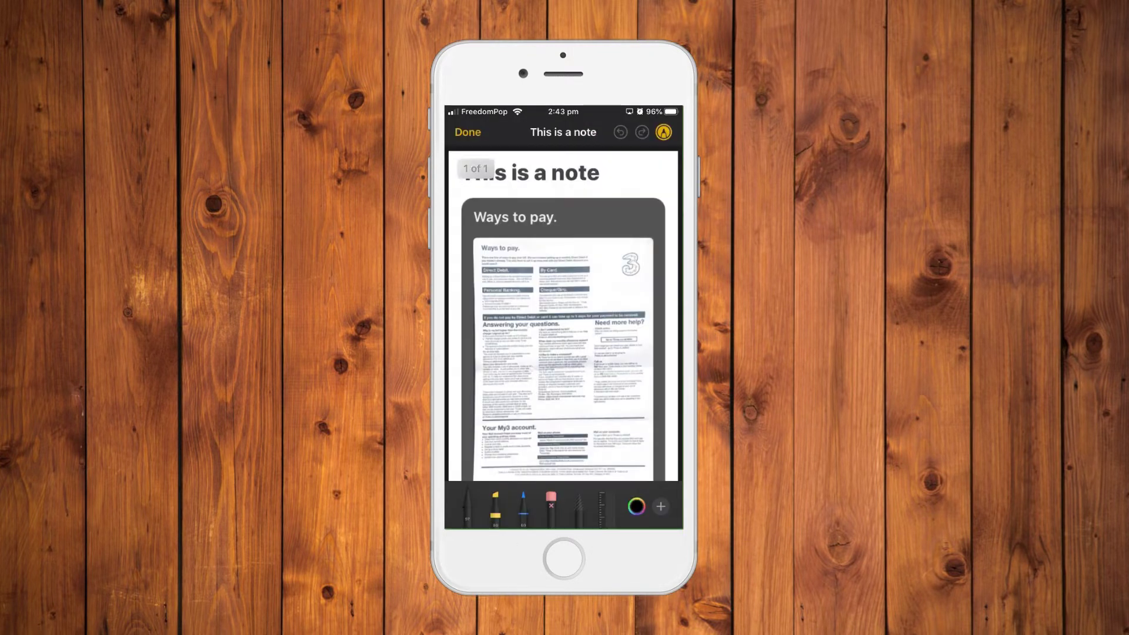
{"action": "left_click", "coordinate": [661, 506]}
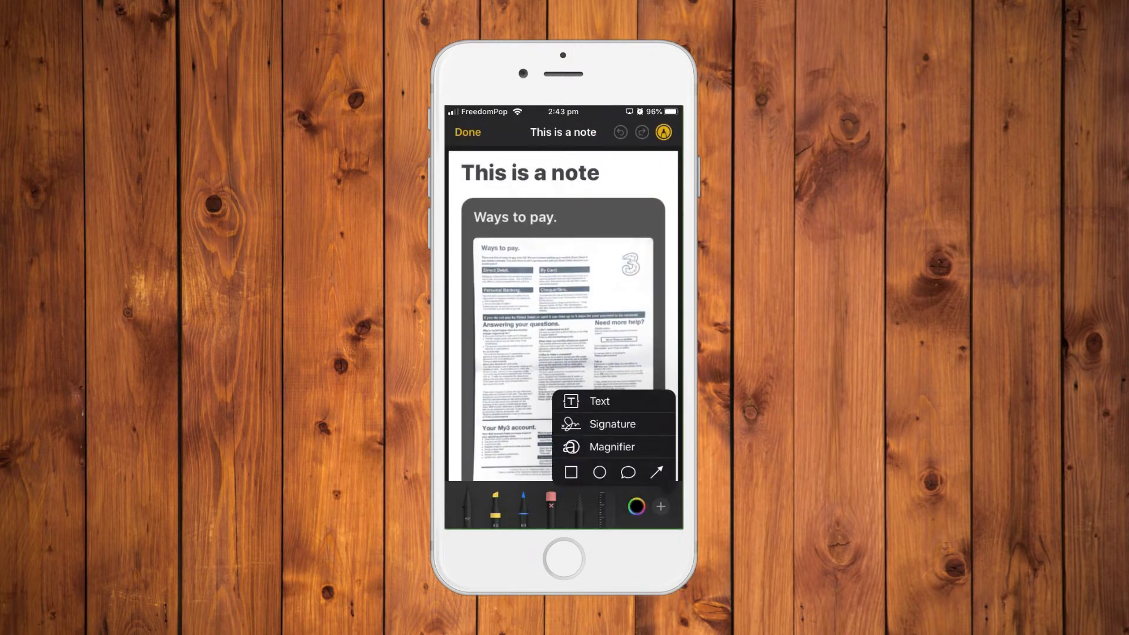
{"action": "left_click", "coordinate": [613, 424]}
Draw a handwritten signature, position it on the scanned page, and finish annotating.
{"action": "mouse_move", "coordinate": [526, 479]}
{"action": "left_mouse_down"}
{"action": "mouse_move", "coordinate": [539, 346]}
{"action": "mouse_move", "coordinate": [516, 398]}
{"action": "left_mouse_up"}
{"action": "left_click_drag", "start_coordinate": [556, 323], "coordinate": [514, 463]}
{"action": "mouse_move", "coordinate": [541, 353]}
{"action": "left_mouse_down"}
{"action": "mouse_move", "coordinate": [582, 411]}
{"action": "mouse_move", "coordinate": [614, 377]}
{"action": "mouse_move", "coordinate": [641, 388]}
{"action": "left_mouse_up"}
{"action": "left_click", "coordinate": [614, 119]}
{"action": "left_click_drag", "start_coordinate": [582, 423], "coordinate": [579, 414]}
{"action": "left_click", "coordinate": [468, 132]}
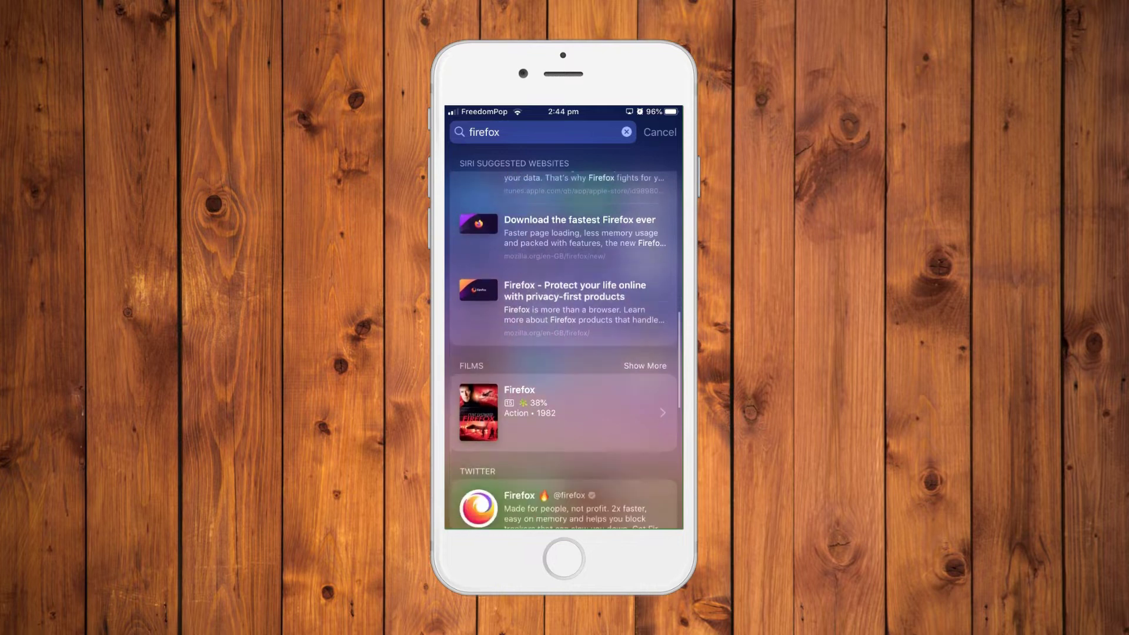
Scroll down through the firefox Spotlight results and back up to the top.
{"action": "scroll", "coordinate": [563, 353], "scroll_direction": "down", "scroll_amount": 1}
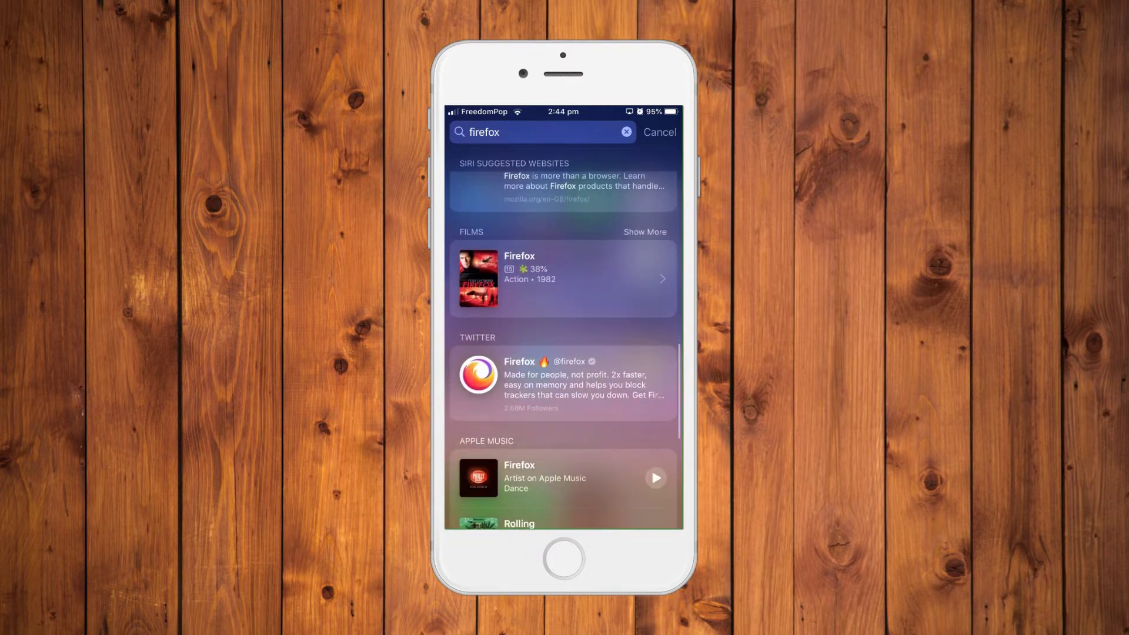
{"action": "scroll", "coordinate": [563, 353], "scroll_direction": "down", "scroll_amount": 2}
{"action": "scroll", "coordinate": [564, 353], "scroll_direction": "down", "scroll_amount": 2}
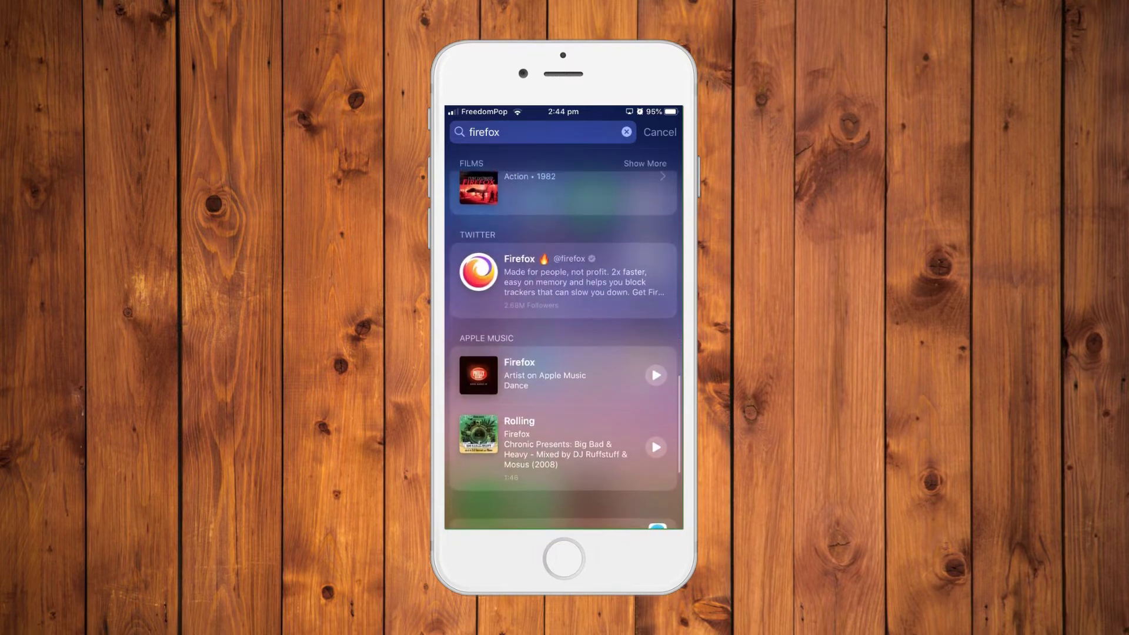
{"action": "scroll", "coordinate": [563, 352], "scroll_direction": "down", "scroll_amount": 4}
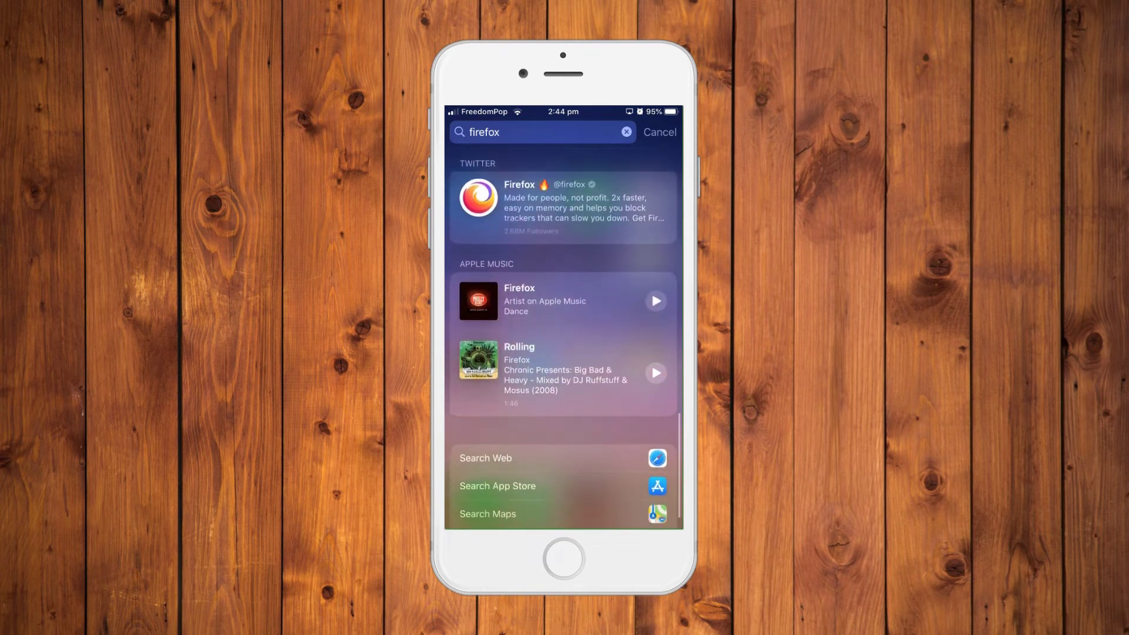
{"action": "scroll", "coordinate": [563, 353], "scroll_direction": "up", "scroll_amount": 4}
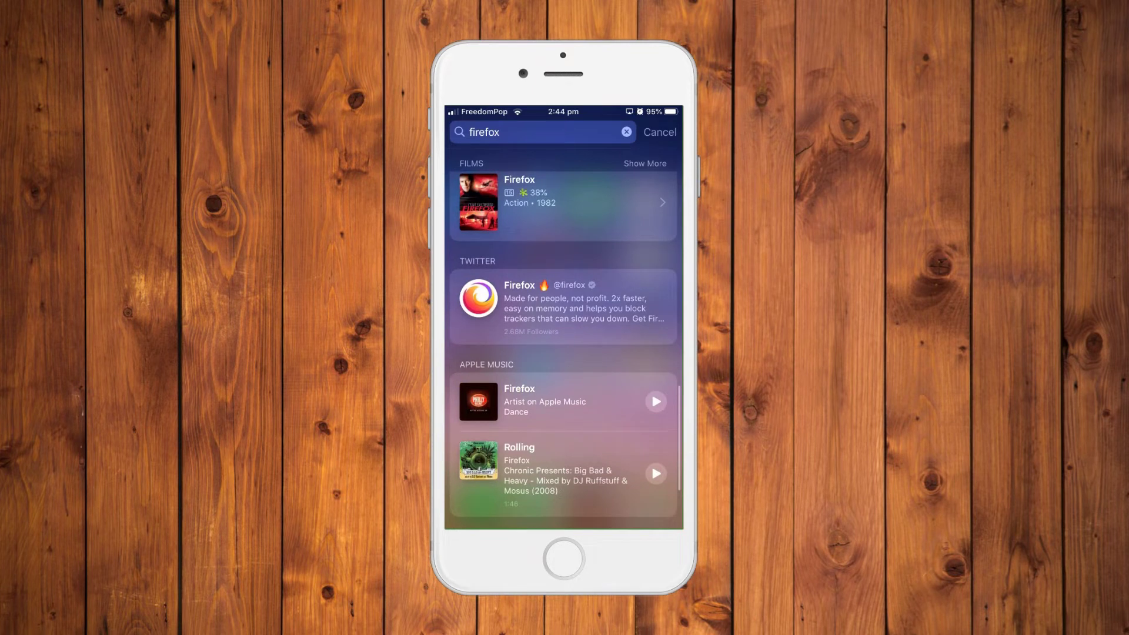
{"action": "scroll", "coordinate": [563, 339], "scroll_direction": "up", "scroll_amount": 3}
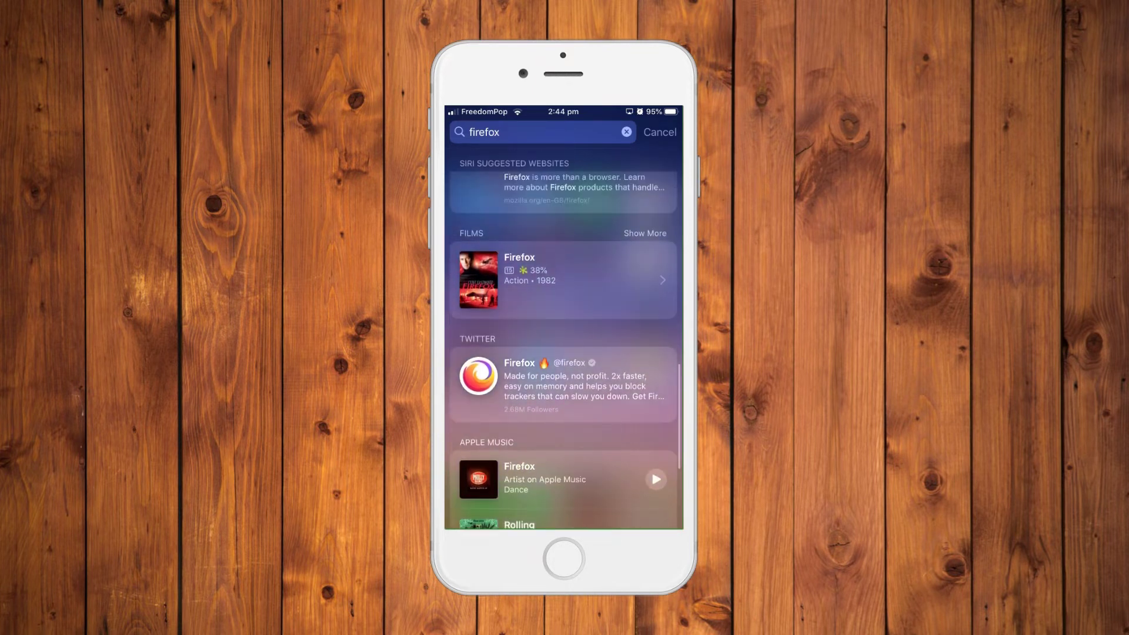
{"action": "scroll", "coordinate": [563, 350], "scroll_direction": "up", "scroll_amount": 5}
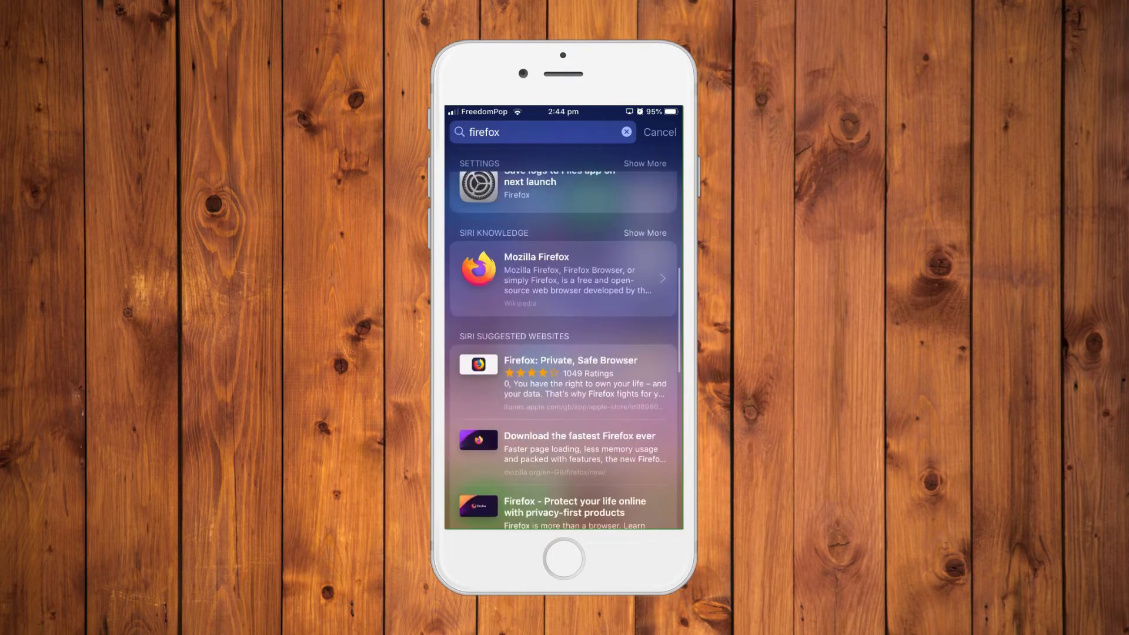
{"action": "scroll", "coordinate": [564, 329], "scroll_direction": "up", "scroll_amount": 2}
{"action": "scroll", "coordinate": [563, 329], "scroll_direction": "up", "scroll_amount": 2}
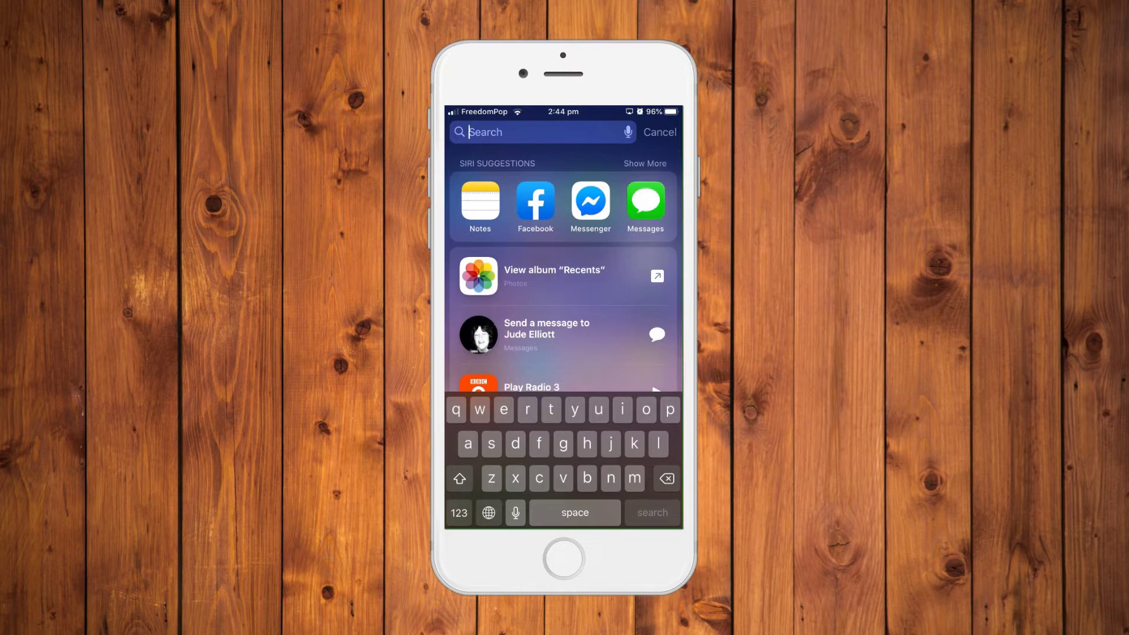
Search Spotlight for 'firefox' and browse the app, files, settings and Siri Knowledge results.
{"action": "type", "text": "f"}
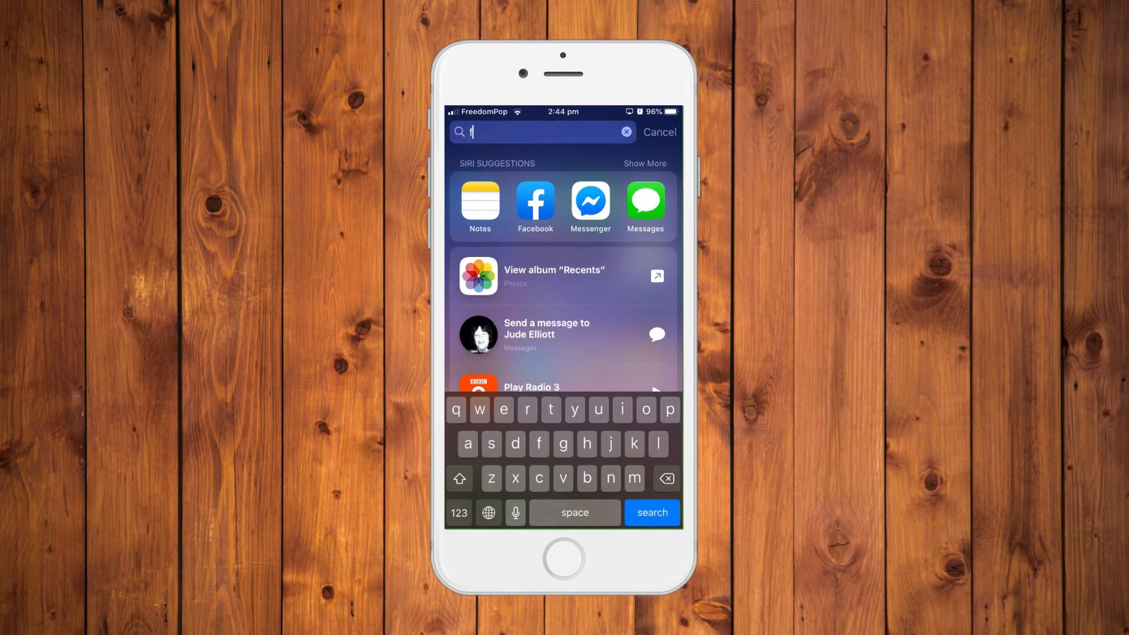
{"action": "type", "text": "irefox"}
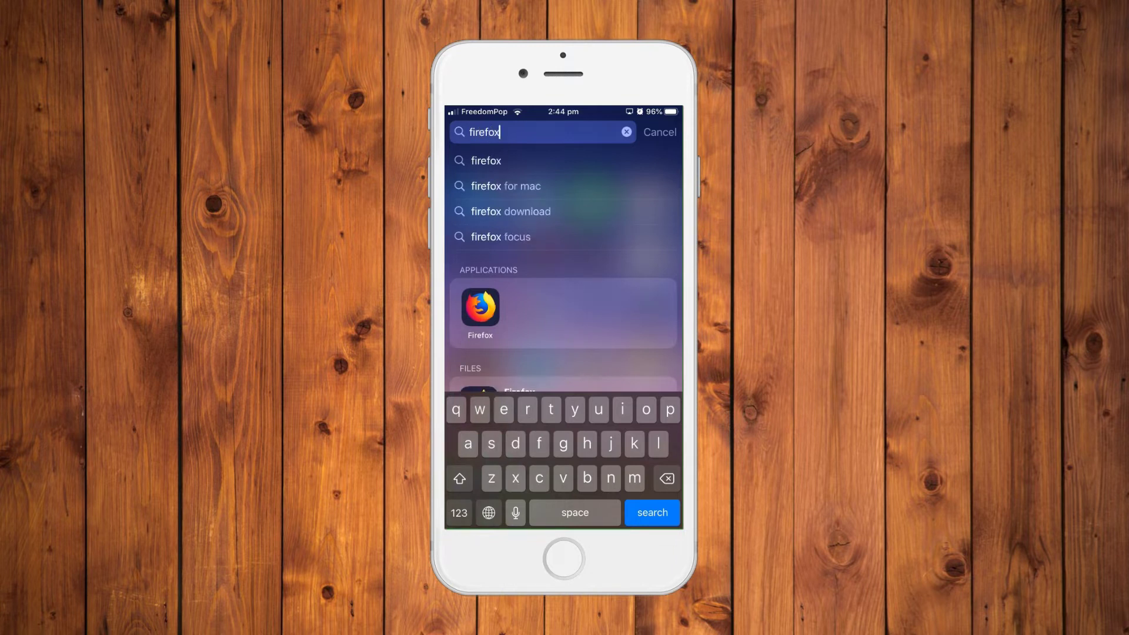
{"action": "scroll", "coordinate": [563, 330], "scroll_direction": "down", "scroll_amount": 3}
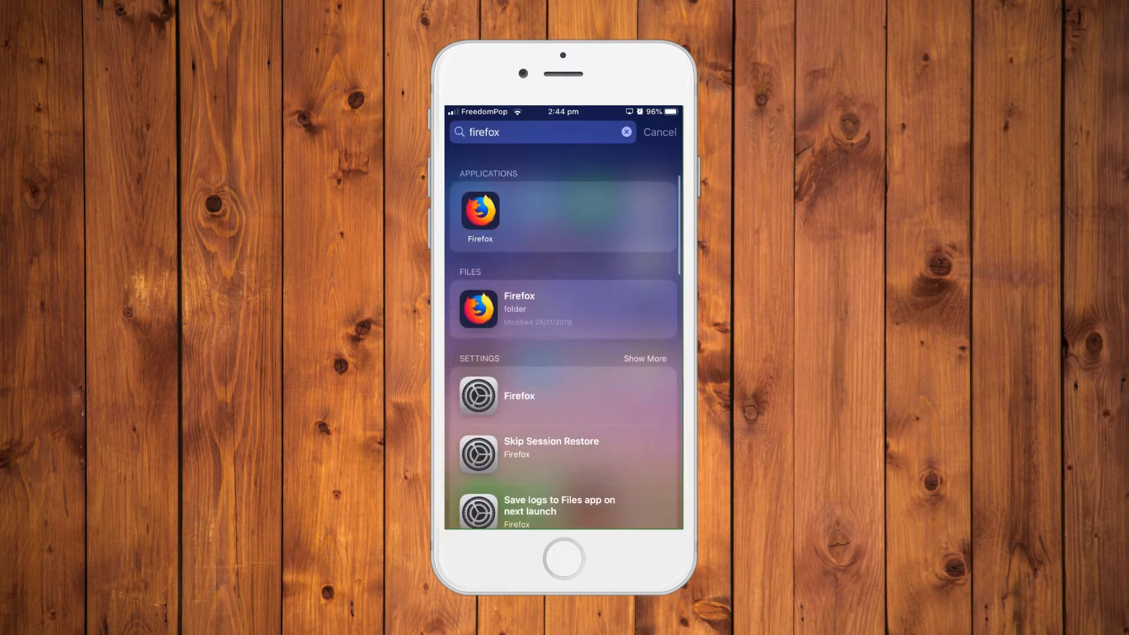
{"action": "scroll", "coordinate": [564, 329], "scroll_direction": "down", "scroll_amount": 1}
{"action": "scroll", "coordinate": [563, 330], "scroll_direction": "down", "scroll_amount": 2}
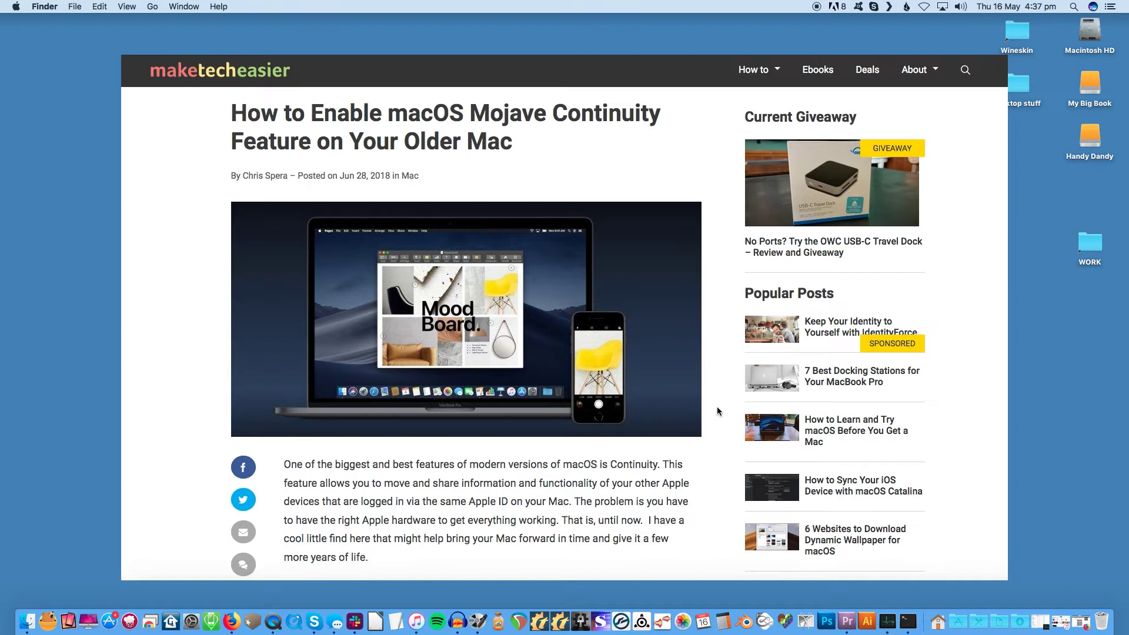
Scroll down through the Mojave Continuity article in Safari.
{"action": "scroll", "coordinate": [717, 407], "scroll_direction": "down", "scroll_amount": 5}
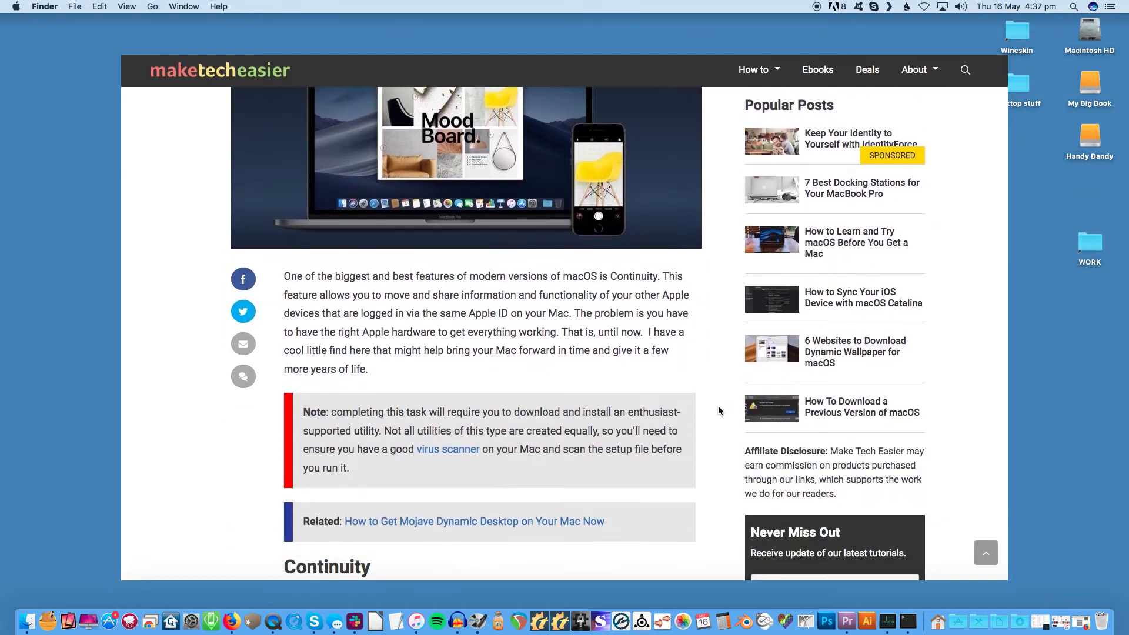
{"action": "scroll", "coordinate": [718, 410], "scroll_direction": "down", "scroll_amount": 5}
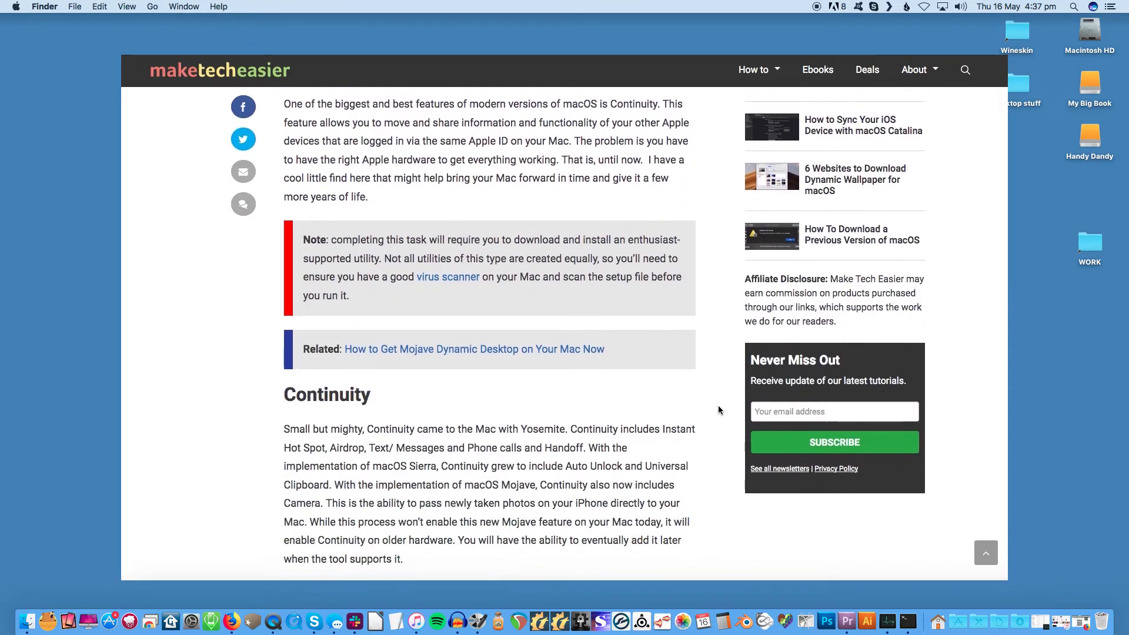
{"action": "scroll", "coordinate": [718, 410], "scroll_direction": "down", "scroll_amount": 5}
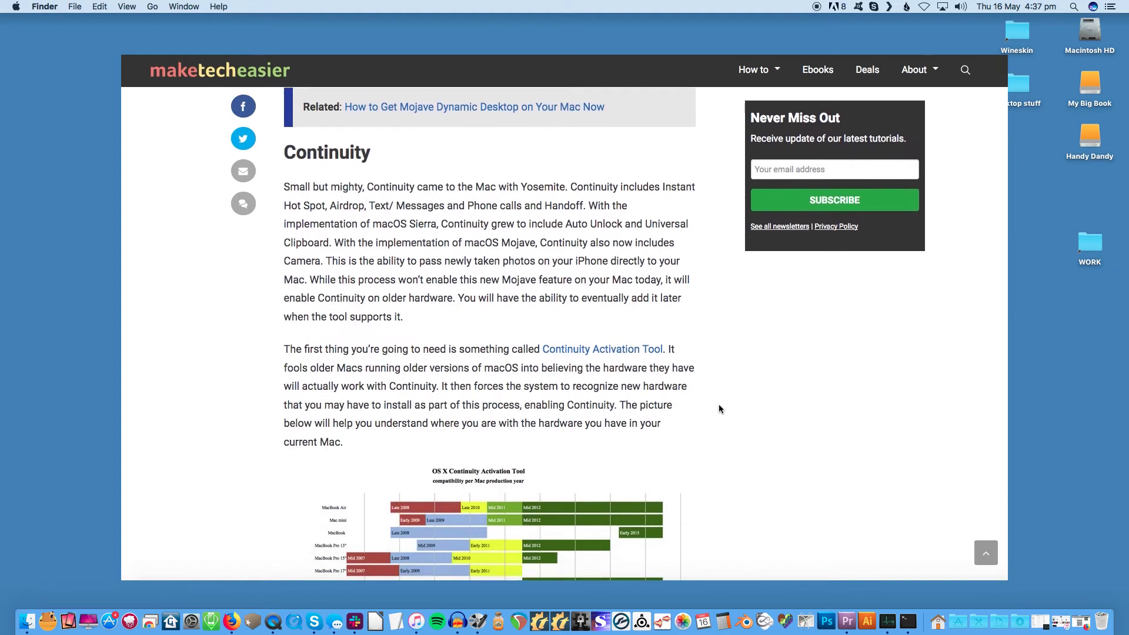
{"action": "scroll", "coordinate": [718, 409], "scroll_direction": "down", "scroll_amount": 1}
{"action": "scroll", "coordinate": [719, 409], "scroll_direction": "down", "scroll_amount": 3}
{"action": "scroll", "coordinate": [718, 408], "scroll_direction": "down", "scroll_amount": 1}
{"action": "scroll", "coordinate": [718, 408], "scroll_direction": "down", "scroll_amount": 2}
{"action": "scroll", "coordinate": [719, 406], "scroll_direction": "down", "scroll_amount": 1}
{"action": "scroll", "coordinate": [718, 406], "scroll_direction": "down", "scroll_amount": 2}
{"action": "scroll", "coordinate": [719, 406], "scroll_direction": "down", "scroll_amount": 3}
{"action": "scroll", "coordinate": [719, 406], "scroll_direction": "down", "scroll_amount": 1}
{"action": "scroll", "coordinate": [719, 406], "scroll_direction": "down", "scroll_amount": 2}
{"action": "scroll", "coordinate": [719, 407], "scroll_direction": "down", "scroll_amount": 1}
{"action": "scroll", "coordinate": [719, 407], "scroll_direction": "down", "scroll_amount": 1}
{"action": "scroll", "coordinate": [719, 407], "scroll_direction": "down", "scroll_amount": 4}
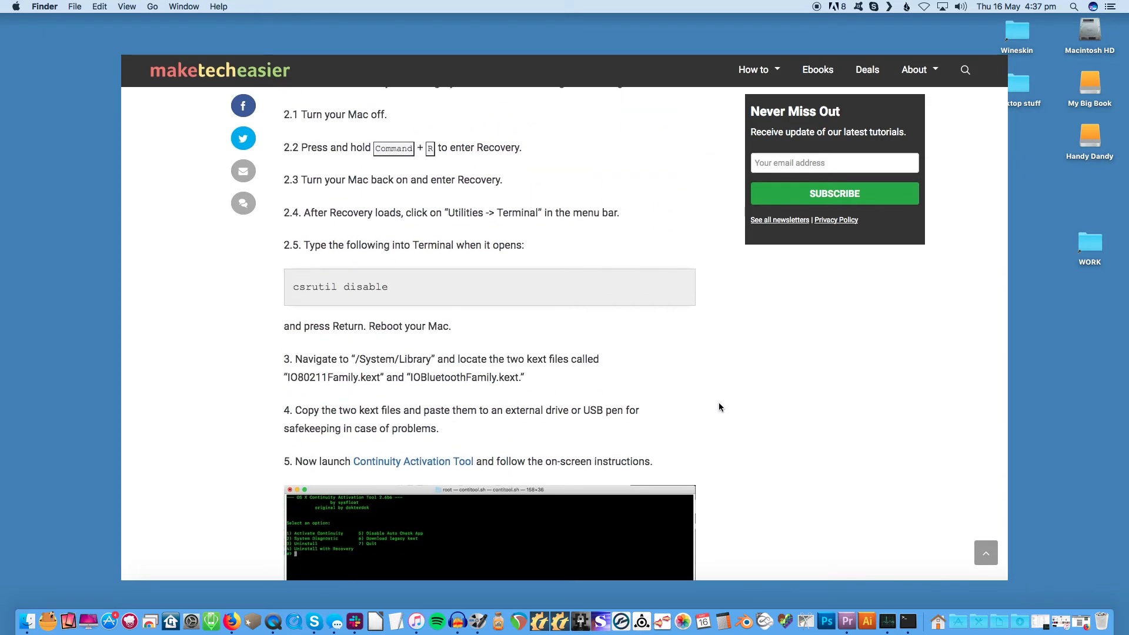
{"action": "scroll", "coordinate": [718, 407], "scroll_direction": "down", "scroll_amount": 1}
{"action": "scroll", "coordinate": [719, 407], "scroll_direction": "down", "scroll_amount": 2}
{"action": "scroll", "coordinate": [719, 407], "scroll_direction": "down", "scroll_amount": 3}
{"action": "scroll", "coordinate": [719, 406], "scroll_direction": "down", "scroll_amount": 3}
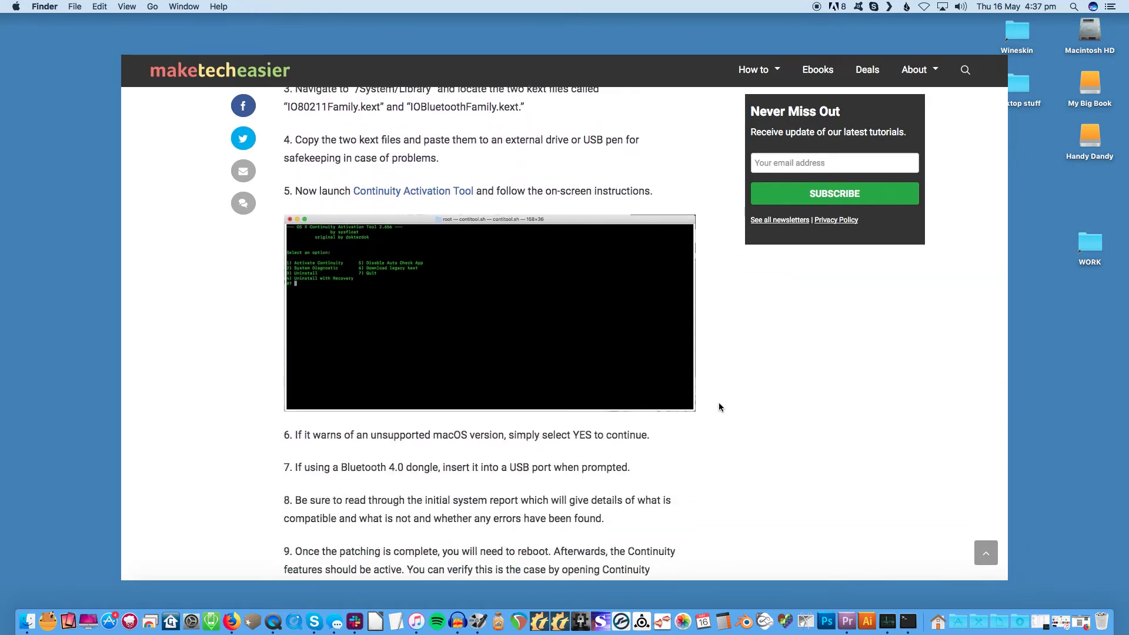
{"action": "scroll", "coordinate": [719, 406], "scroll_direction": "down", "scroll_amount": 2}
{"action": "scroll", "coordinate": [719, 406], "scroll_direction": "down", "scroll_amount": 2}
{"action": "scroll", "coordinate": [718, 405], "scroll_direction": "down", "scroll_amount": 2}
{"action": "scroll", "coordinate": [719, 406], "scroll_direction": "down", "scroll_amount": 3}
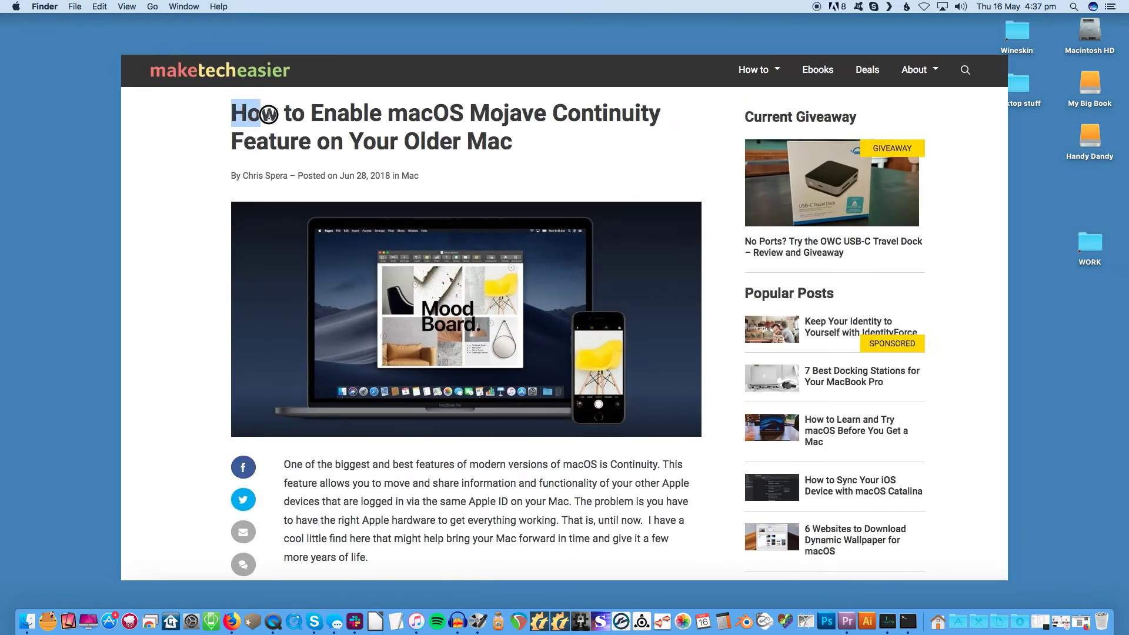
Copy the title 'How to Enable macOS Mojave Continuity Feature on Your Older Mac'.
{"action": "left_click_drag", "start_coordinate": [233, 109], "coordinate": [476, 141]}
{"action": "right_click", "coordinate": [477, 140]}
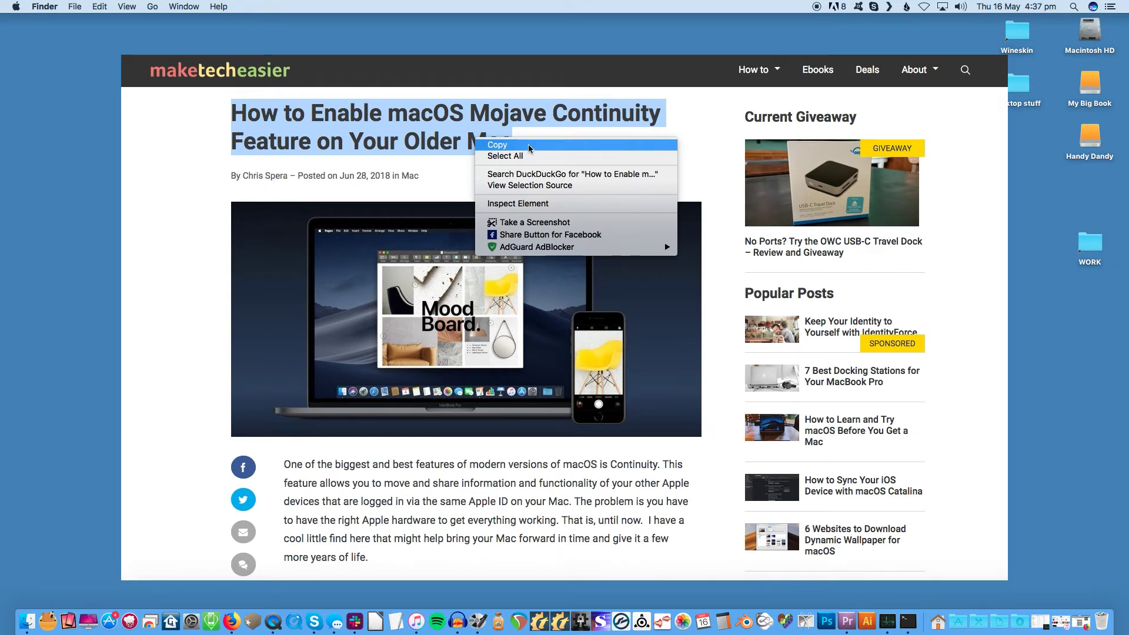
{"action": "left_click", "coordinate": [529, 149]}
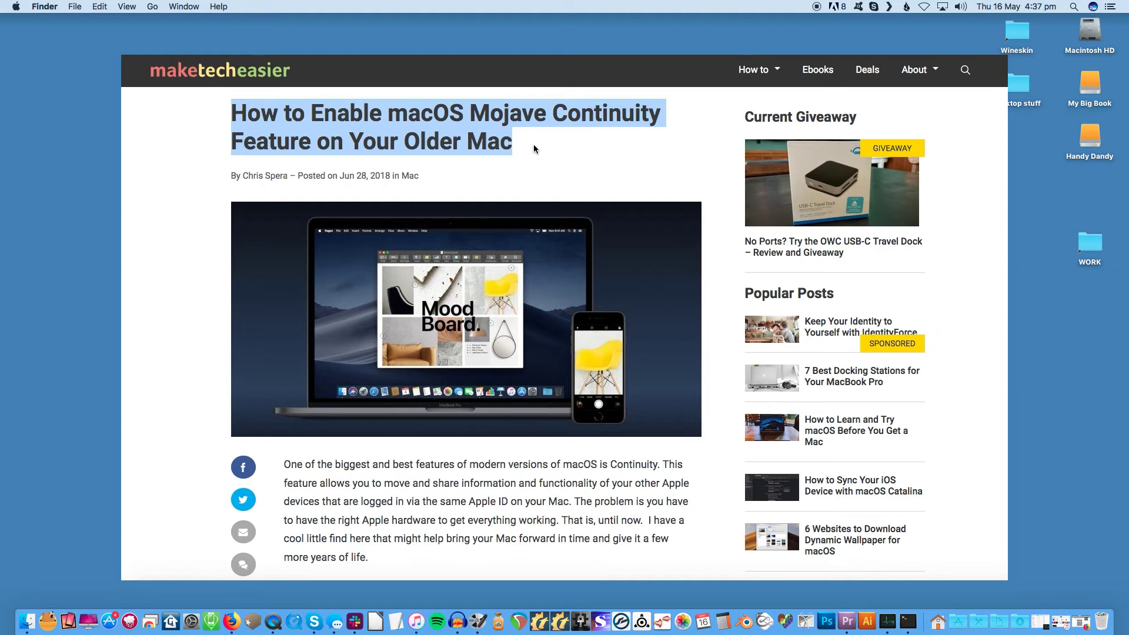
{"action": "left_click", "coordinate": [534, 145]}
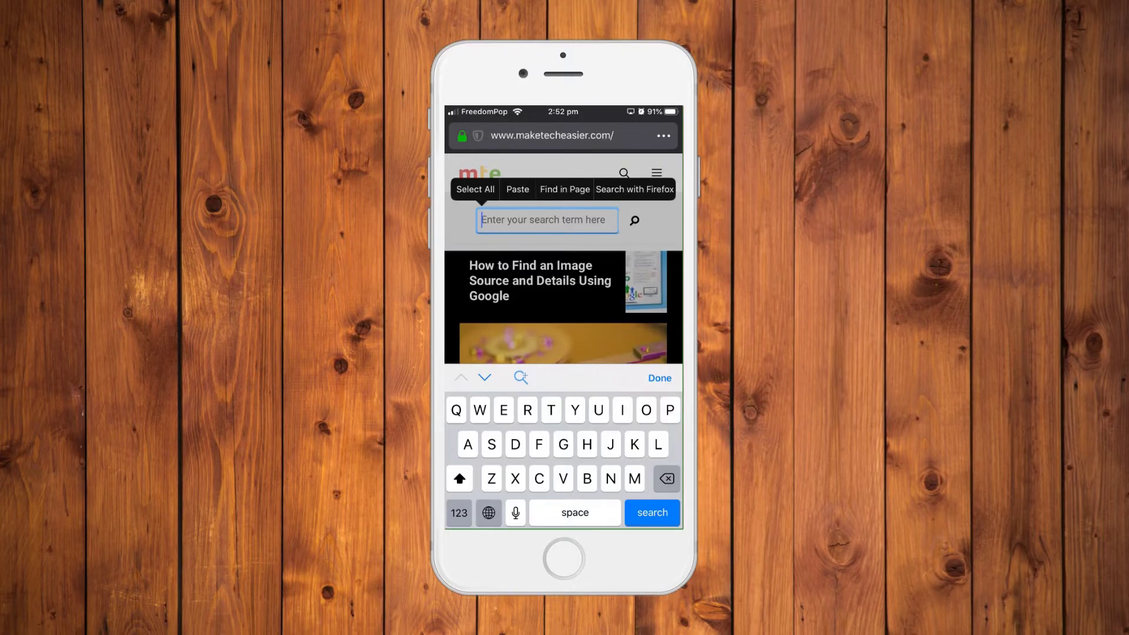
Paste the Mac's copied article title into the maketecheasier search and submit it.
{"action": "left_click", "coordinate": [518, 188]}
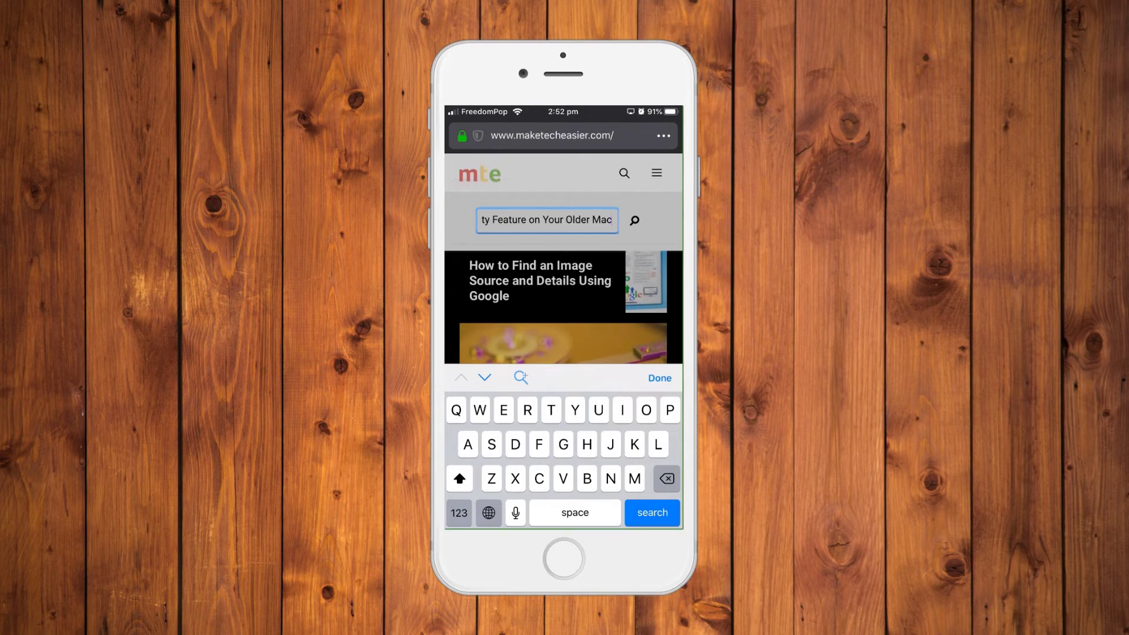
{"action": "key", "text": "Return"}
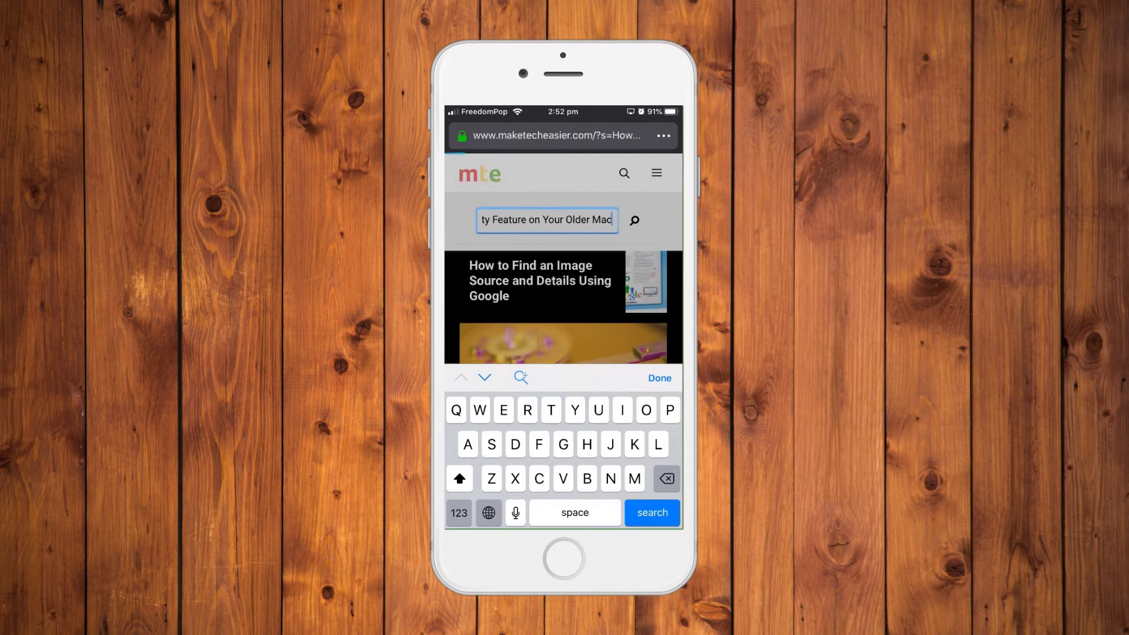